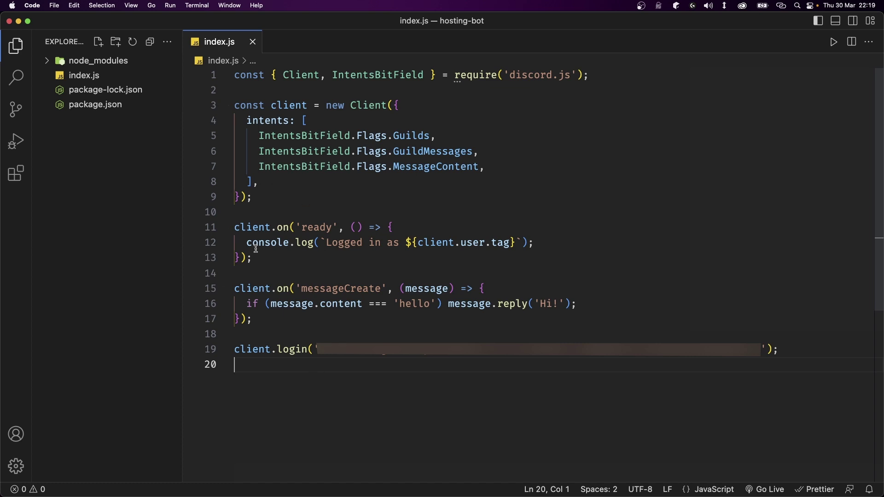
Review index.js's ready log, 'hello' trigger and 'Hi' reply, then switch to Chrome
left_click_drag(246, 242, 582, 242)
left_click(580, 243)
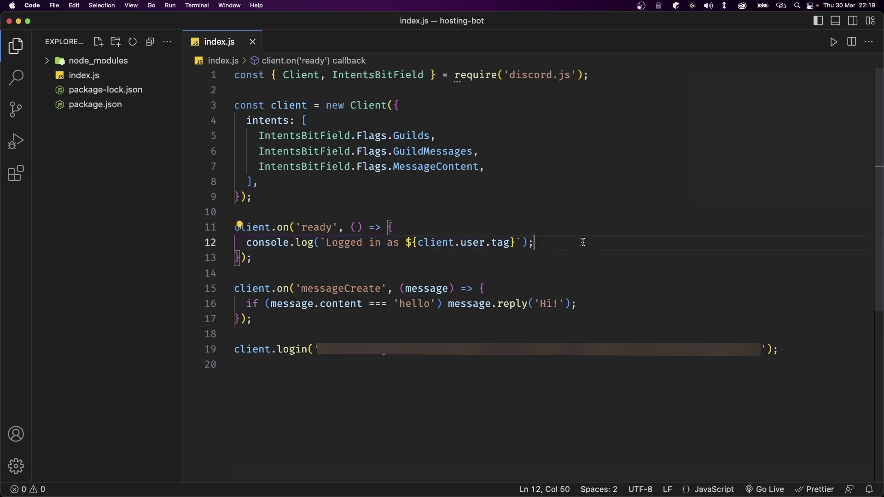
double_click(407, 305)
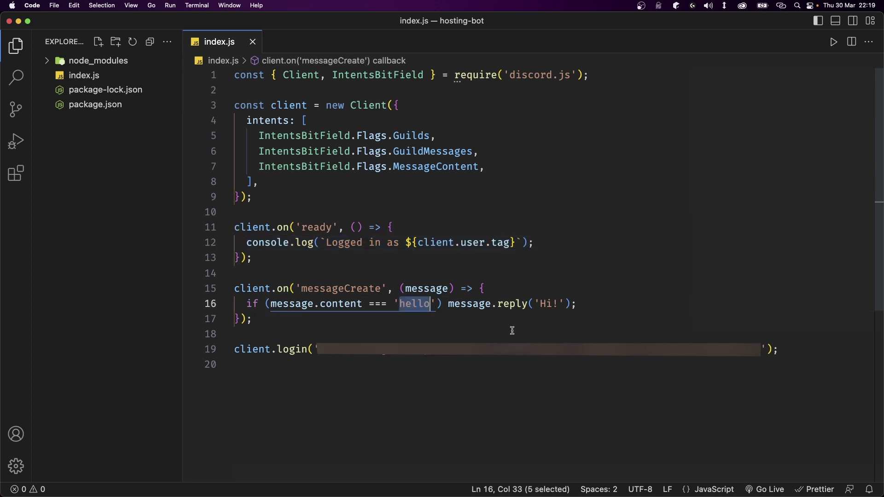
left_click_drag(538, 302, 556, 303)
key("super+Down")
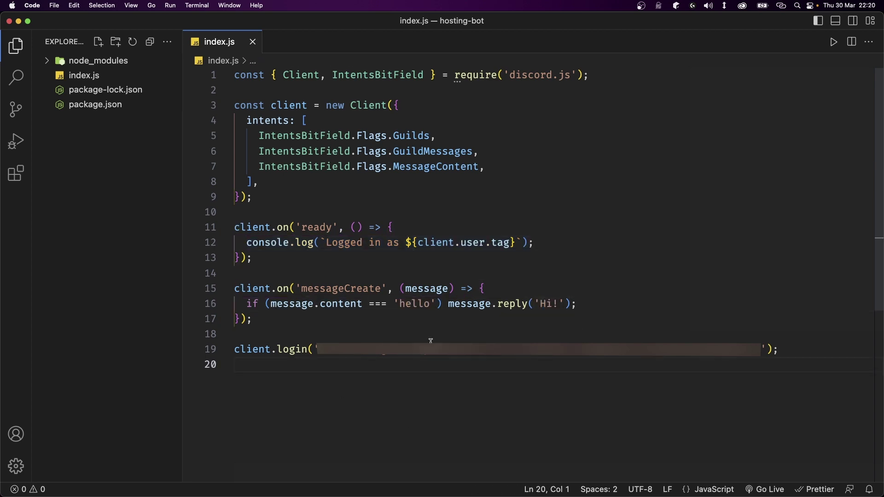
key("super+Tab")
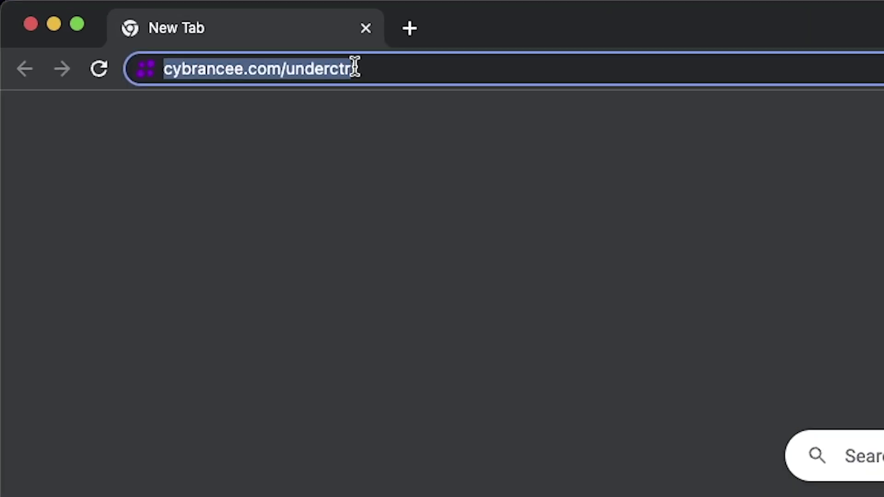
Load cybrancee.com and highlight its 'Web Hosting & Free Domain' heading
left_click(401, 68)
key("Return")
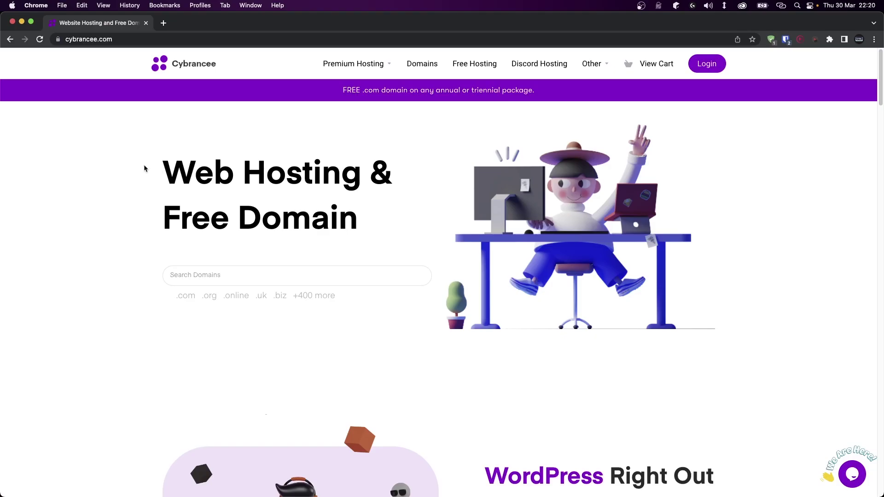
left_click_drag(144, 168, 390, 215)
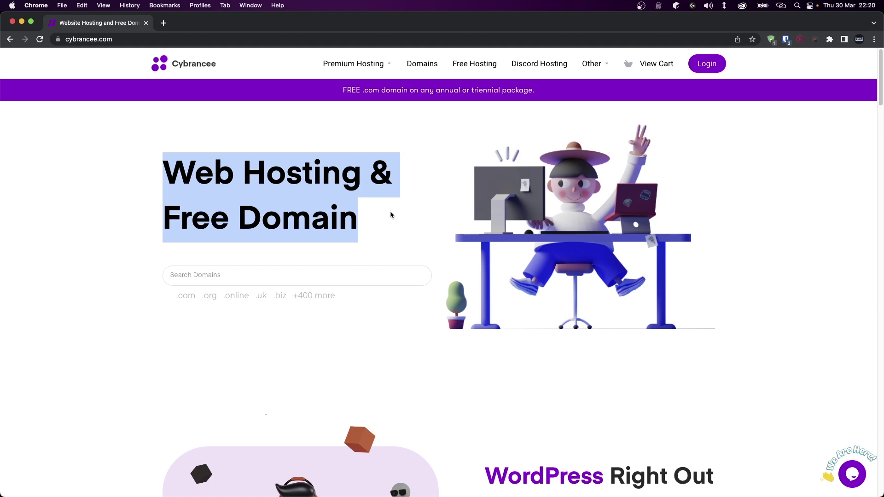
left_click(390, 214)
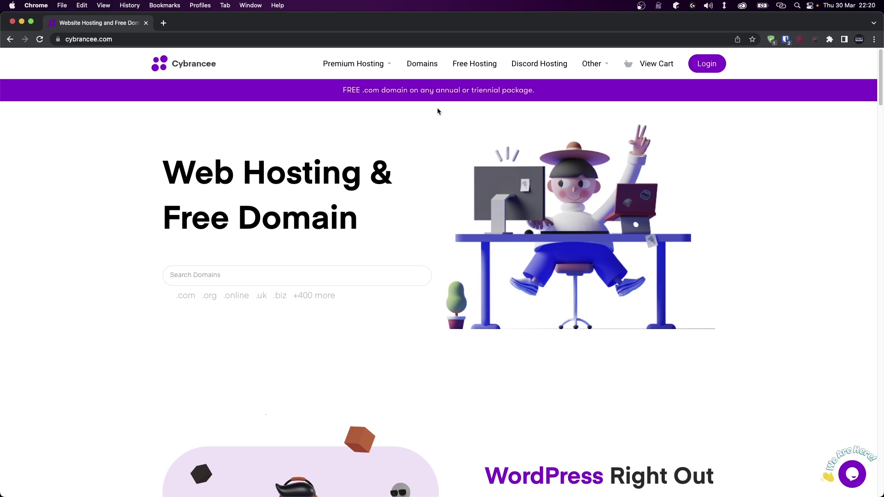
View Discord Bot Hosting monthly plans: Starter £0.99, Advanced £2.99, Ultimate £4.99
left_click(539, 65)
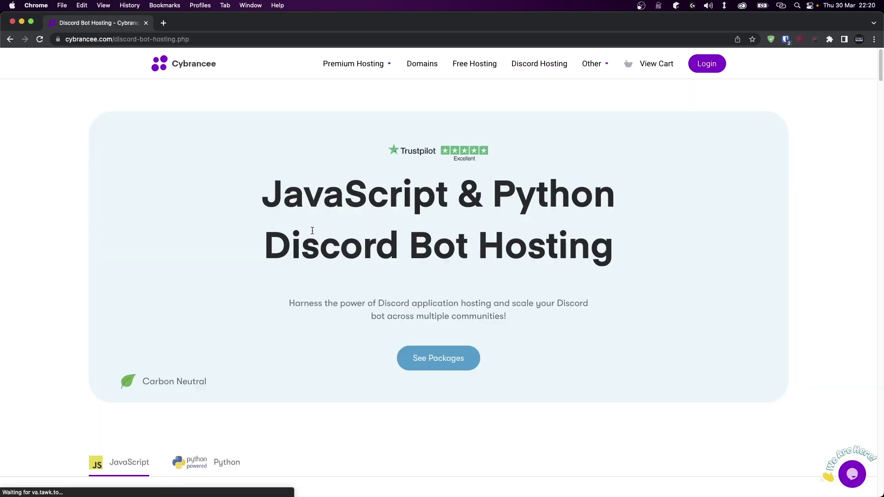
scroll(477, 216, "down", 5)
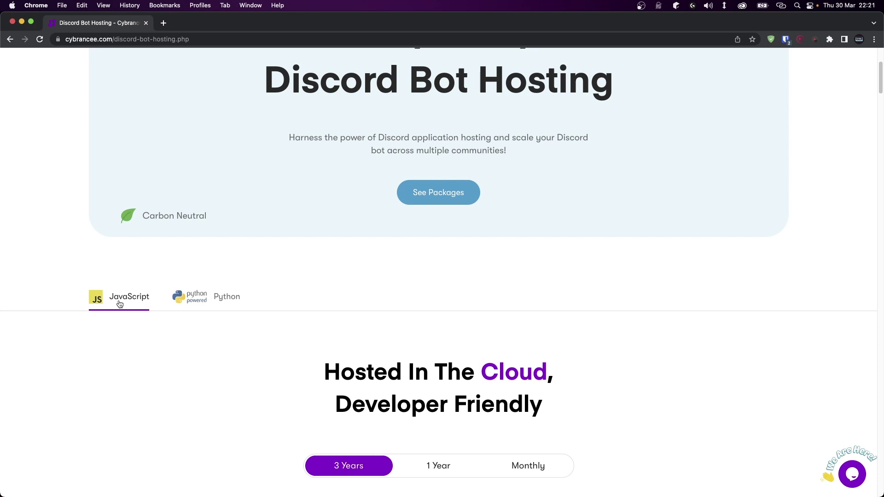
scroll(801, 184, "down", 6)
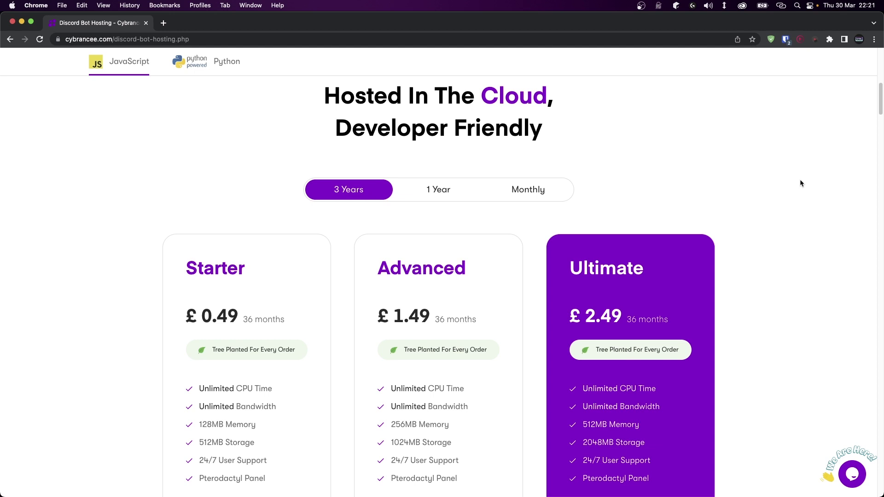
left_click_drag(211, 350, 281, 350)
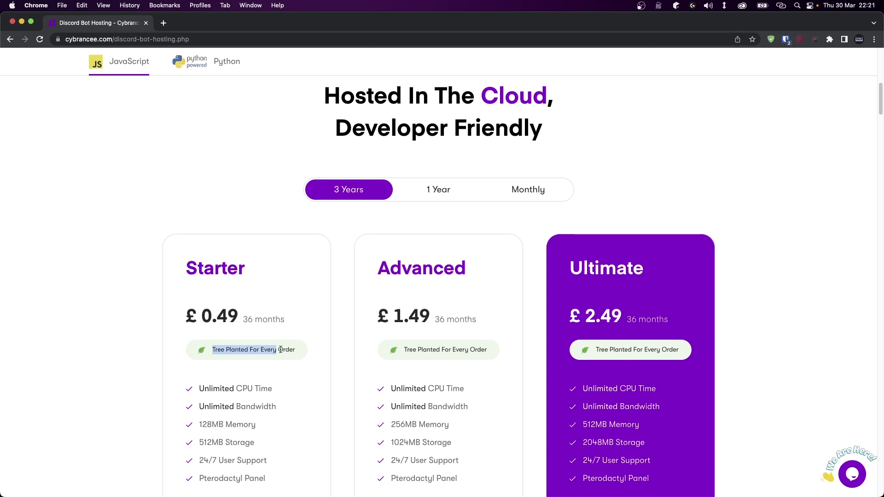
left_click(282, 350)
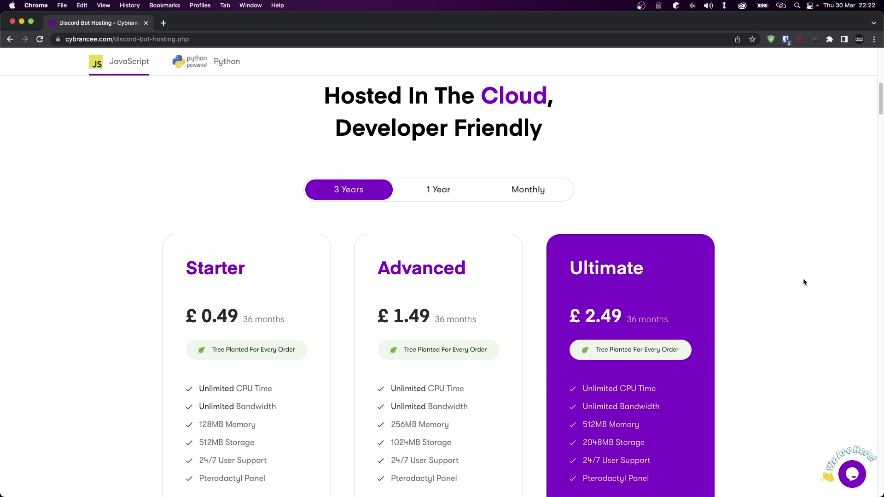
left_click(529, 190)
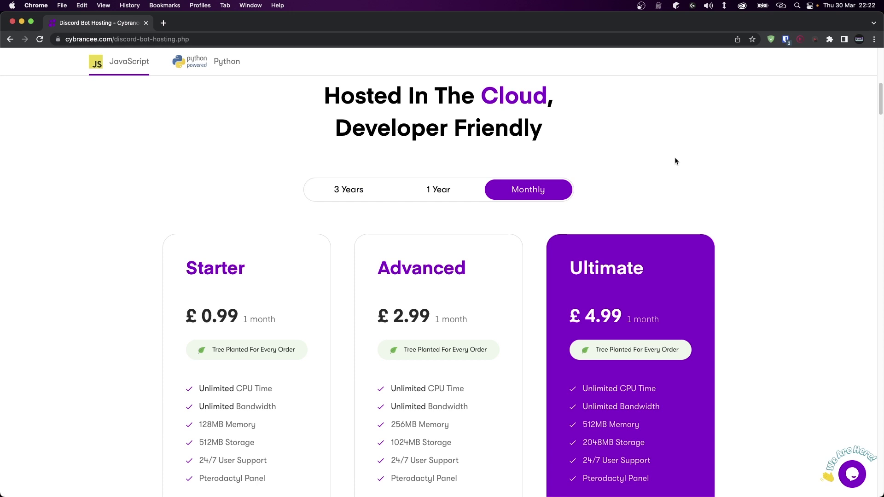
scroll(662, 198, "down", 5)
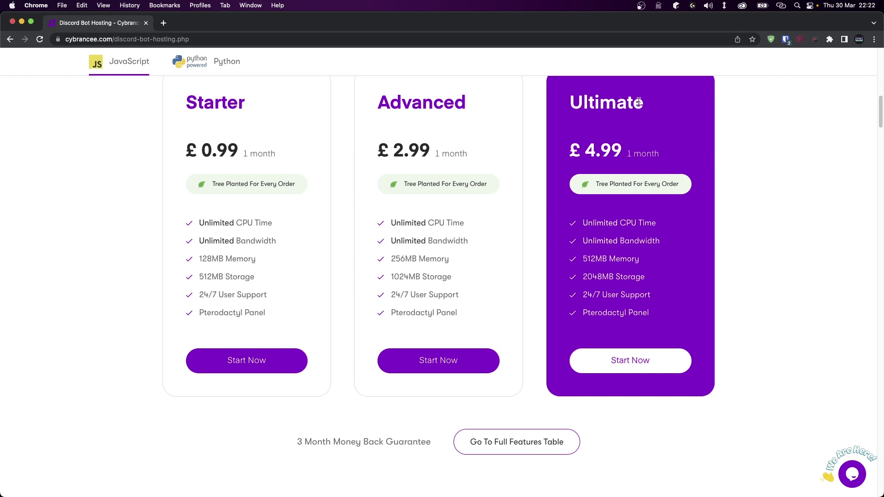
Order the Ultimate plan and continue to the checkout's promotion section
left_click(628, 362)
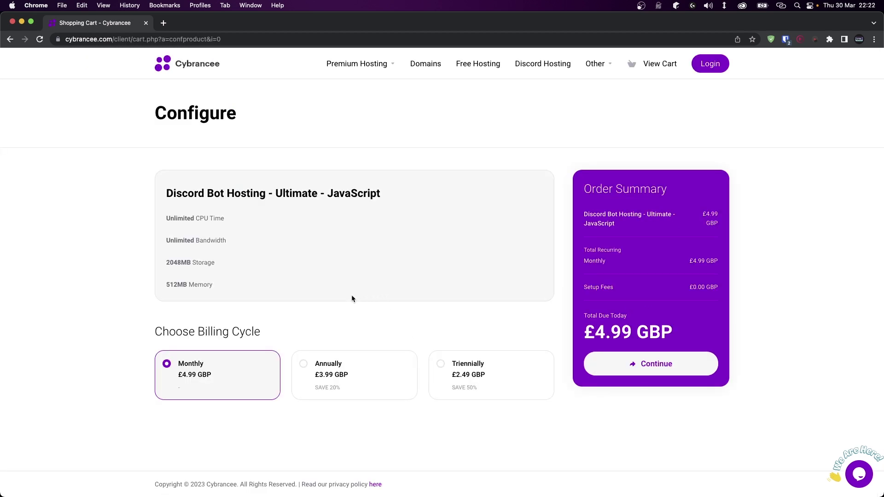
left_click(644, 368)
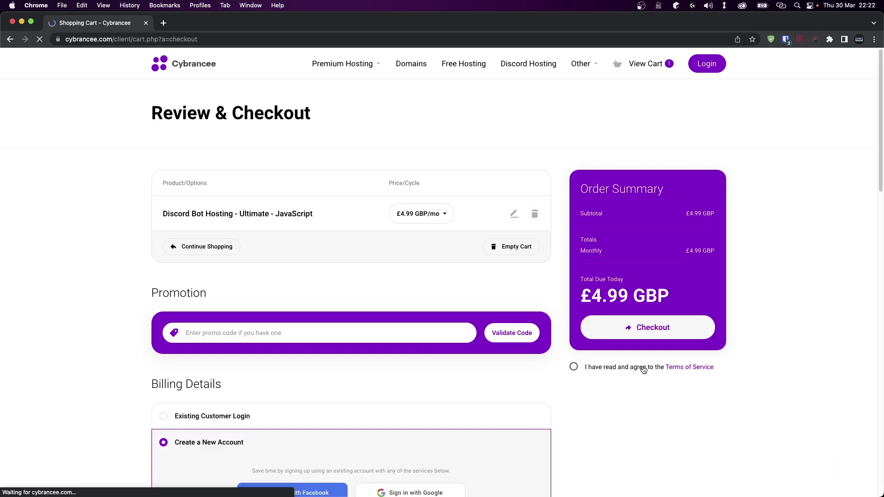
double_click(162, 291)
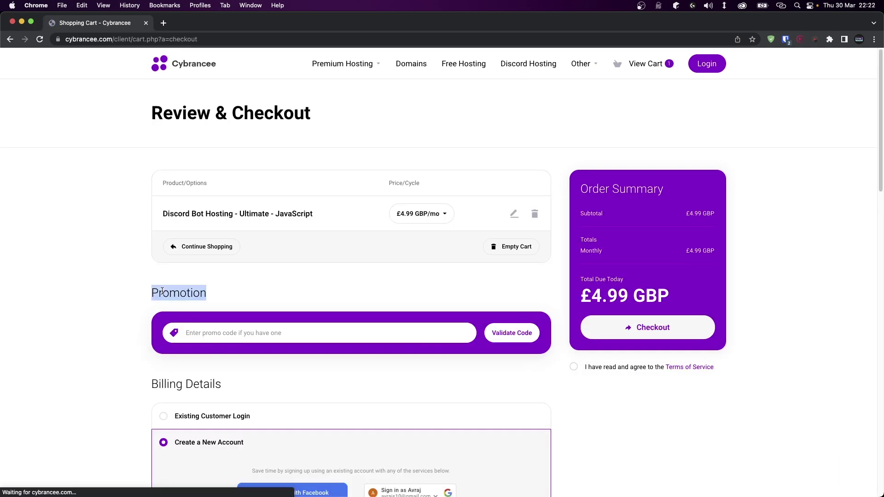
left_click(281, 299)
Apply promo code UNDERCTRL, bringing the total due today to £0.00
left_click(261, 338)
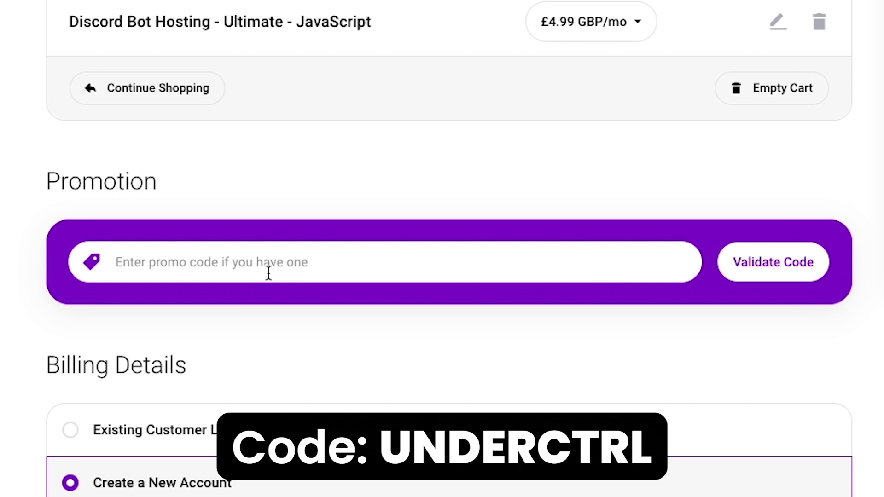
type("UNDERCTRL")
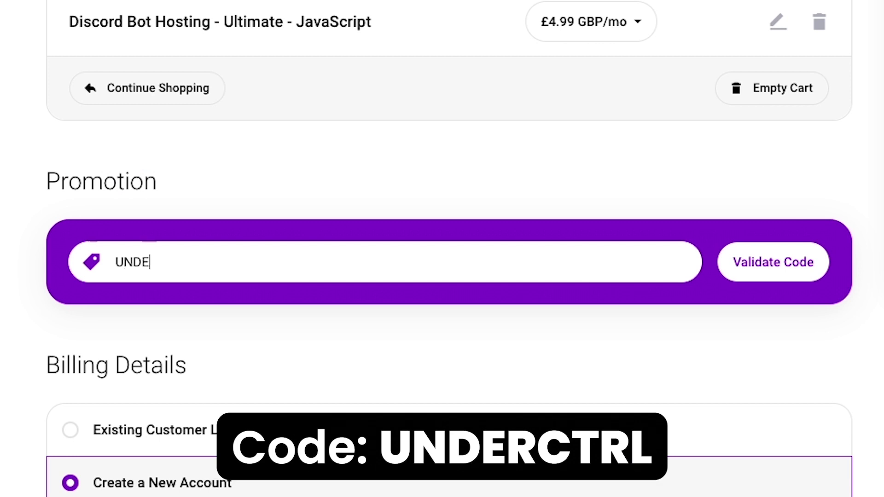
left_click(768, 263)
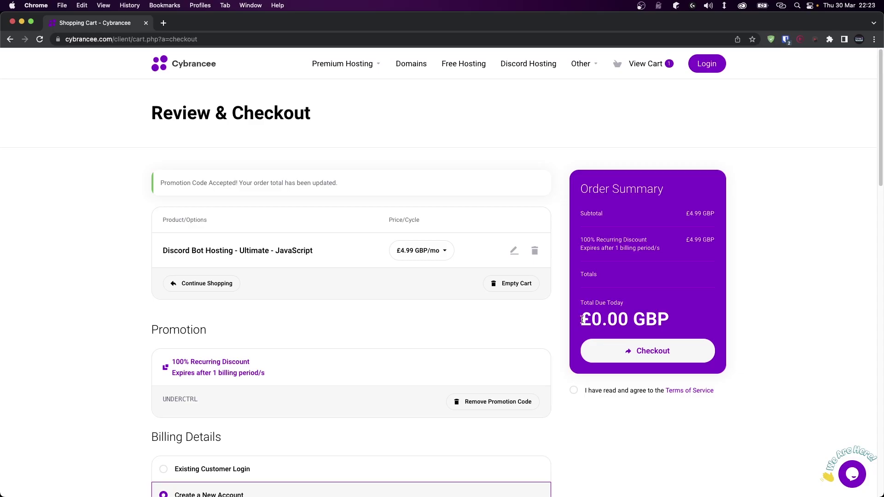
left_click_drag(583, 322, 645, 317)
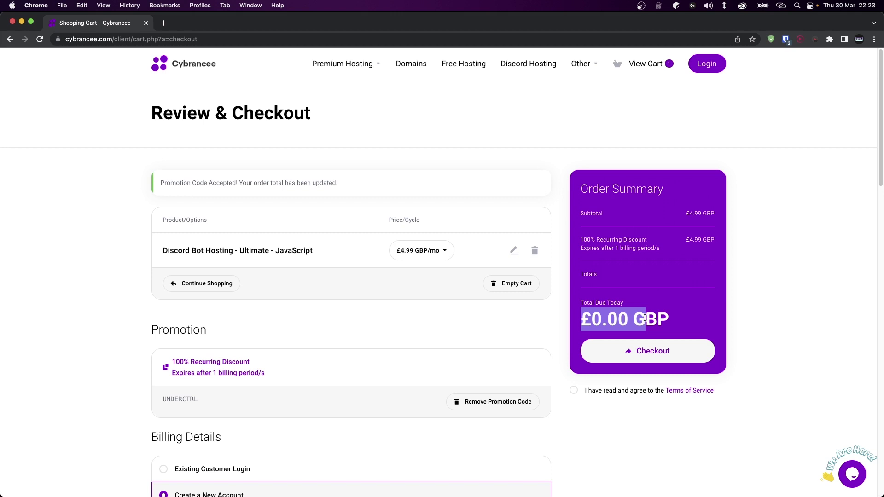
Sign up with Google, choose PayPal, accept the terms and place the order
scroll(460, 322, "down", 7)
left_click(321, 325)
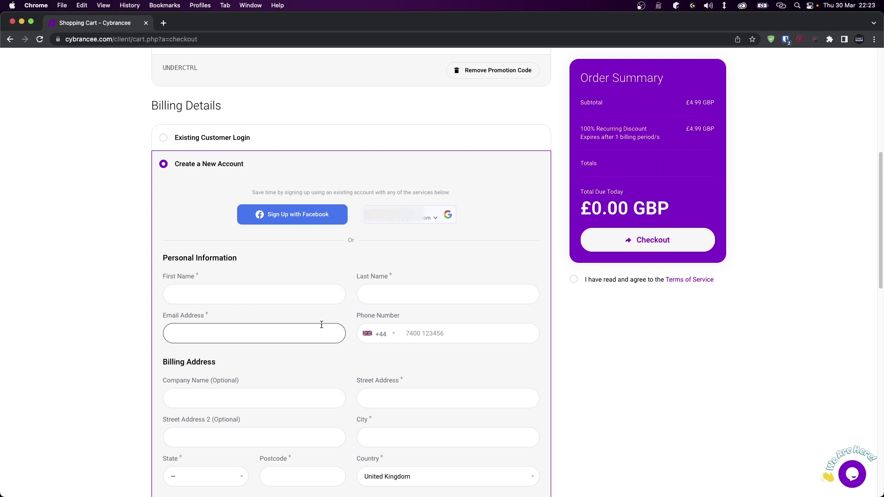
left_click(403, 221)
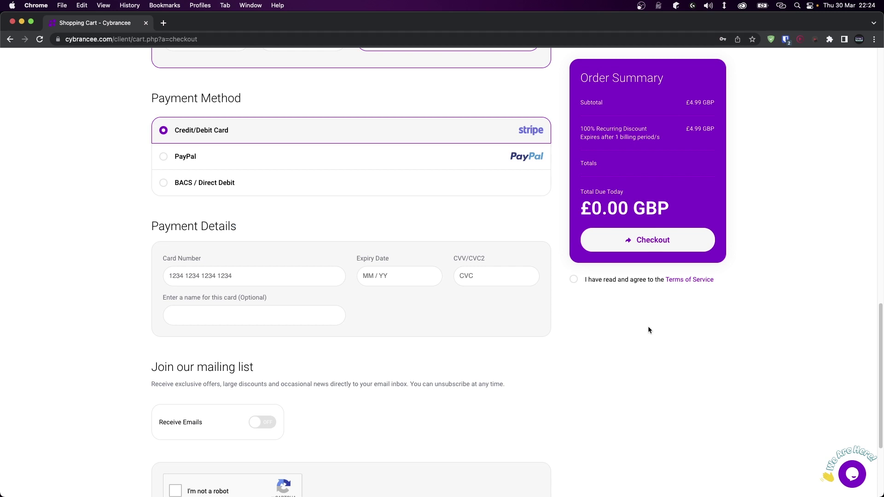
left_click(225, 159)
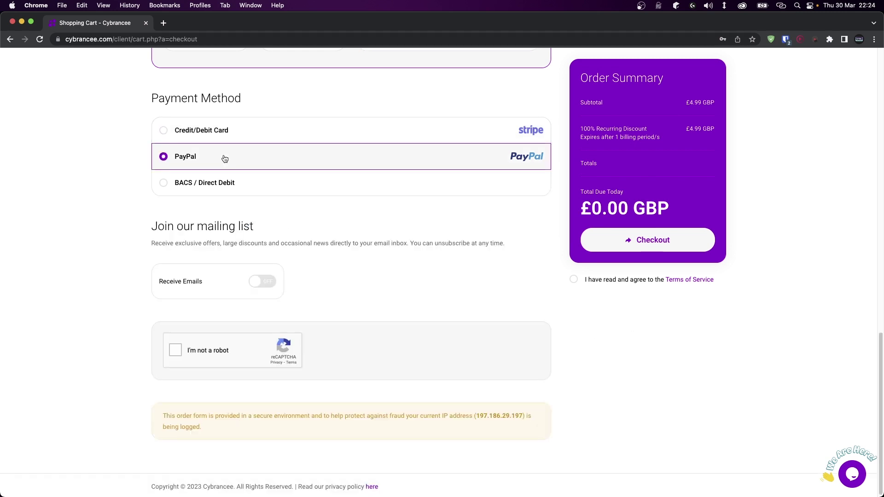
left_click(573, 282)
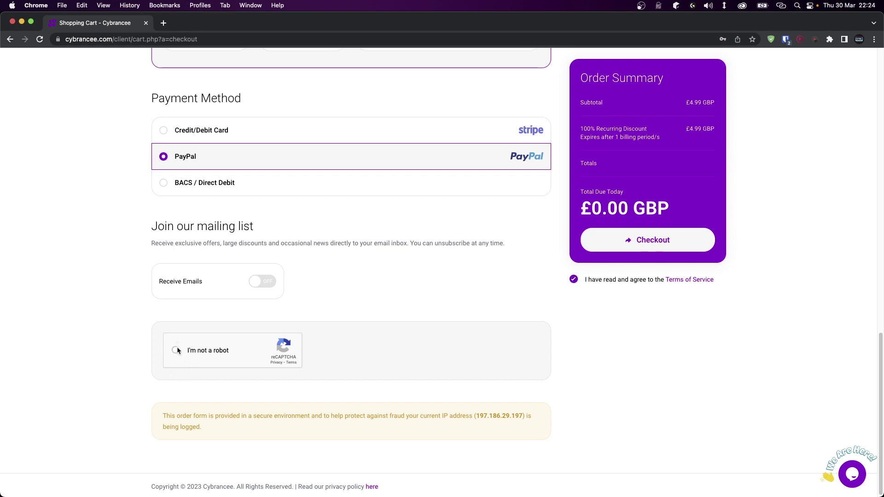
left_click(647, 240)
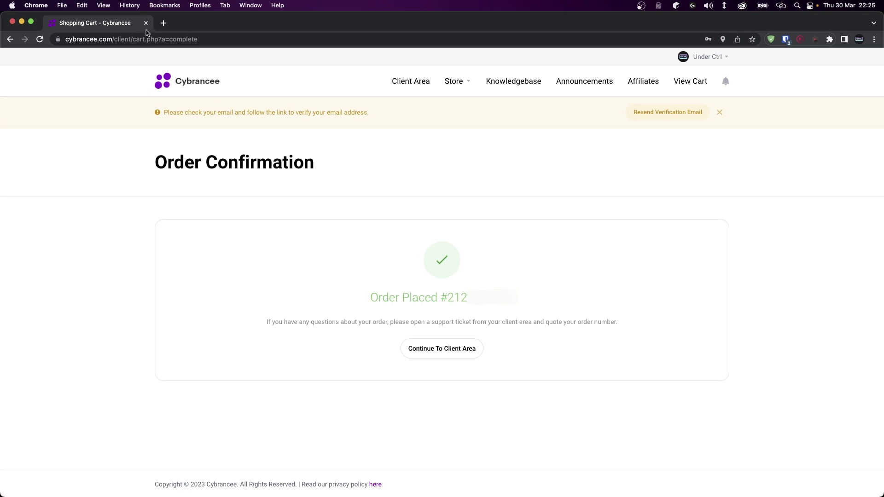
In a new tab, follow Setup Your Account from Cybrancee's Account Created email in Gmail
left_click(163, 23)
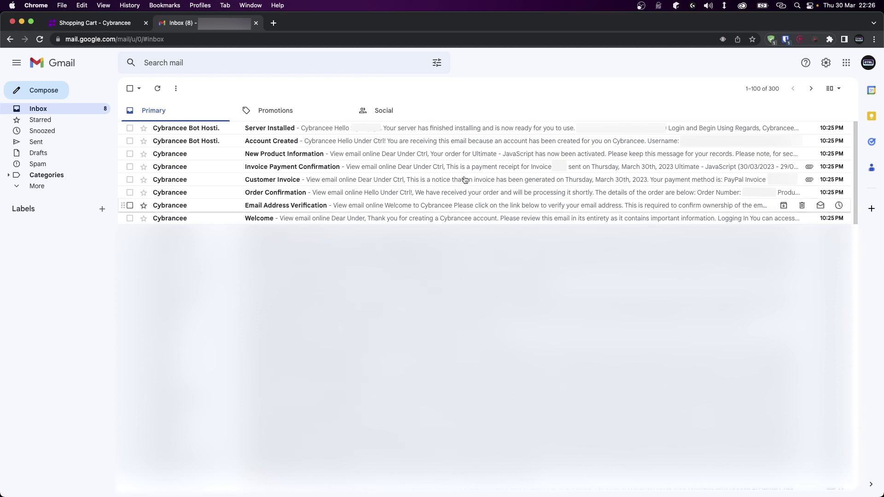
left_click(267, 140)
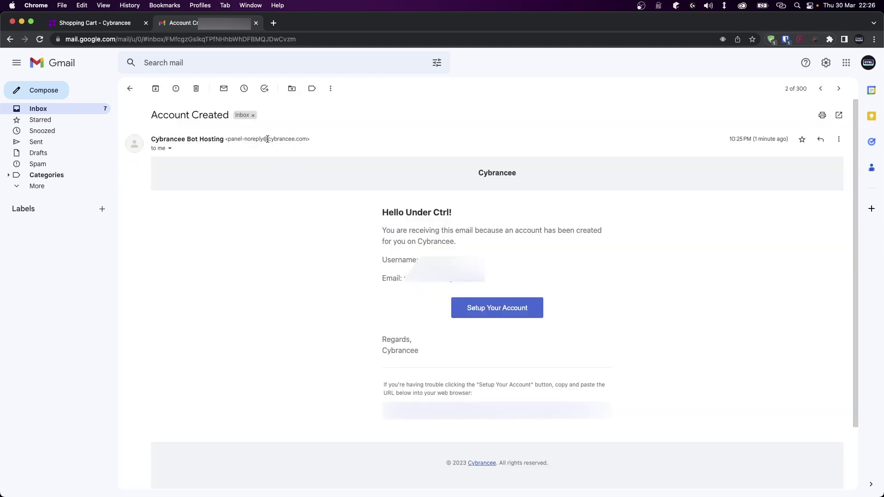
left_click(478, 310)
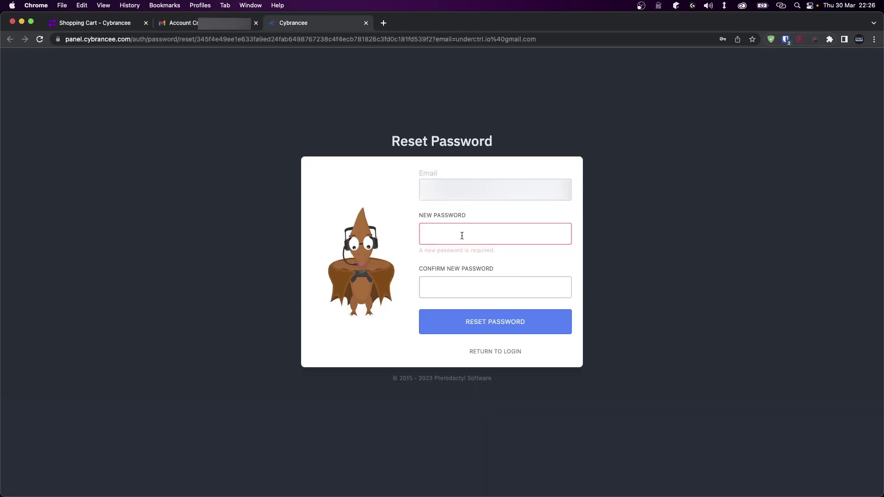
Autofill and submit the new panel password, then note the server's offline console message
left_click(452, 296)
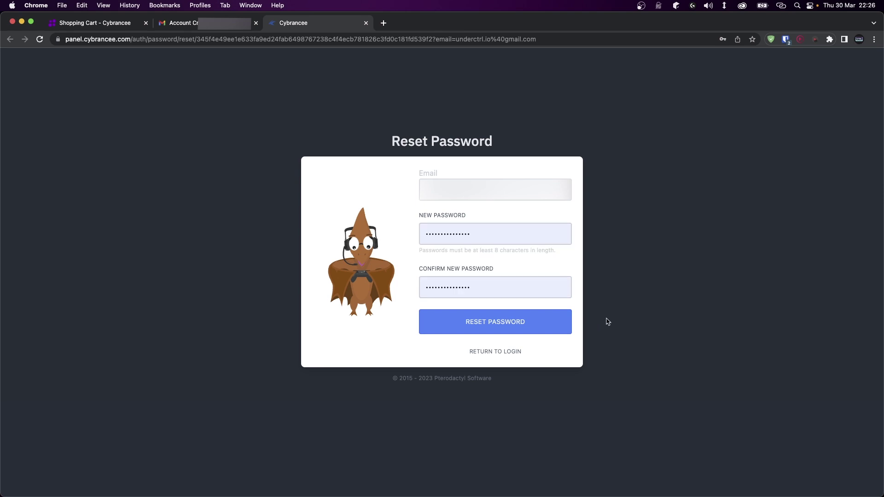
left_click(501, 328)
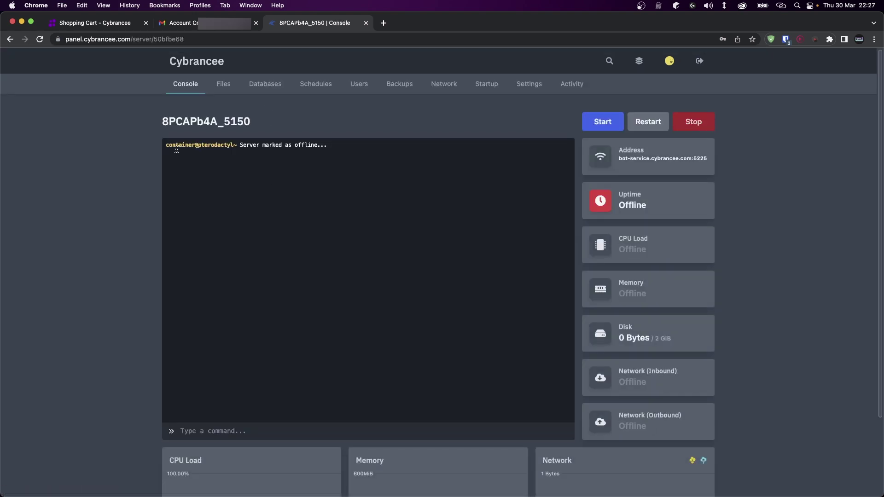
left_click_drag(239, 144, 350, 145)
left_click(351, 143)
Inspect the Startup tab's Git Repo Address, Git Username and Git Access Token fields
left_click(486, 83)
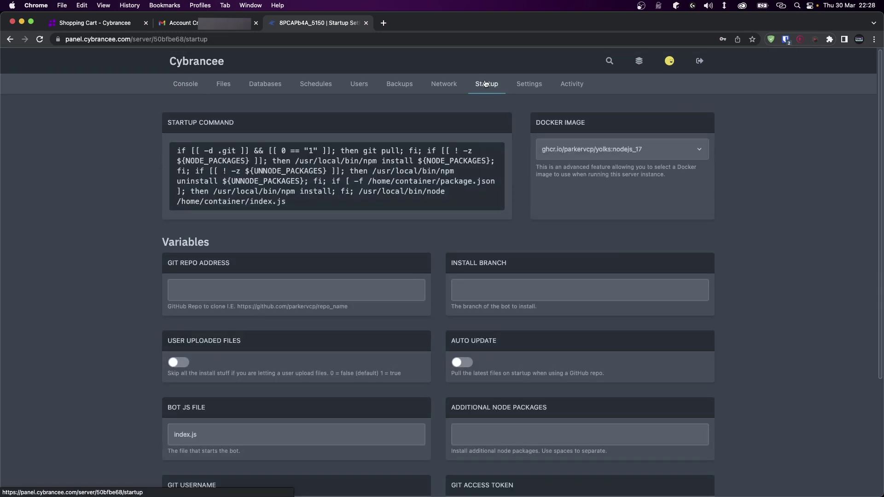
left_click(227, 296)
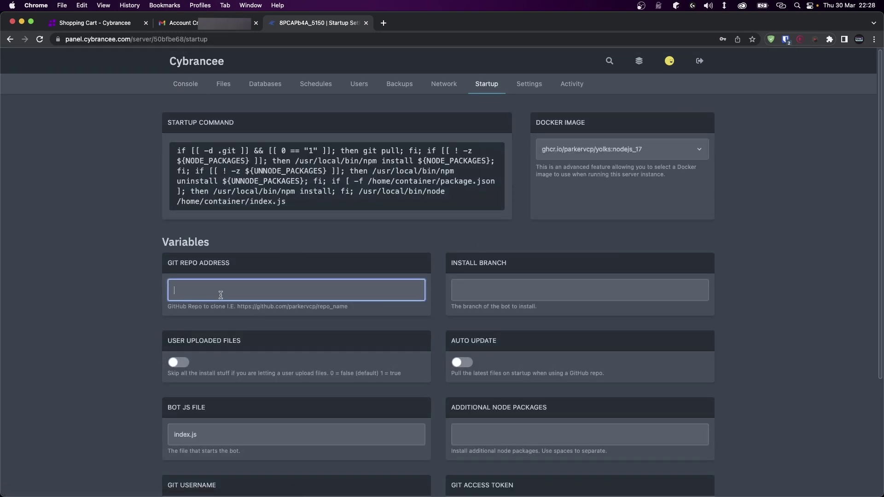
scroll(221, 296, "down", 4)
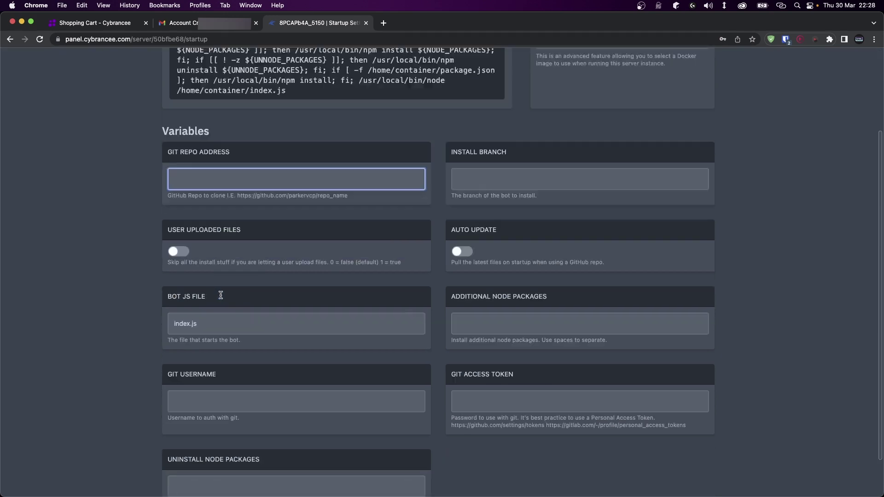
left_click(204, 351)
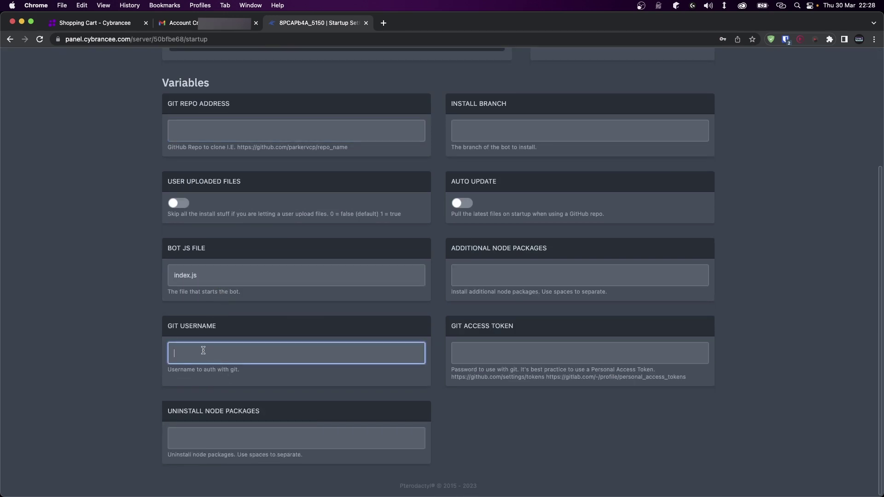
left_click(509, 354)
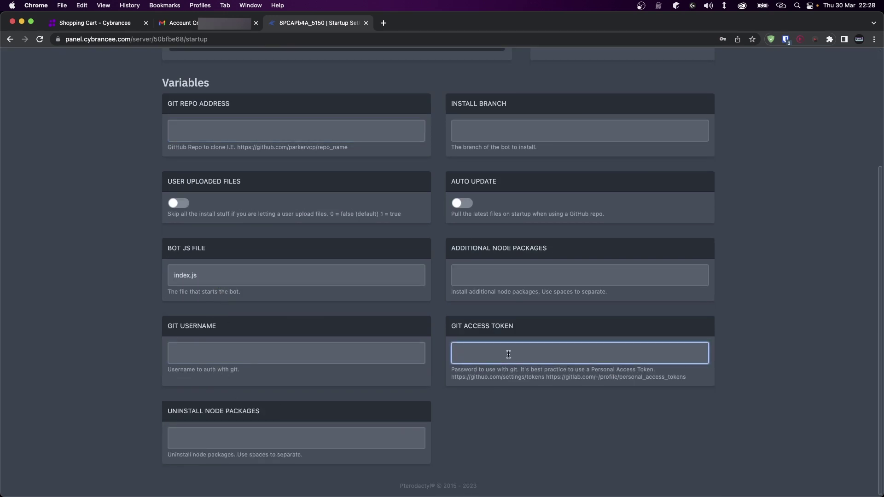
scroll(509, 354, "up", 4)
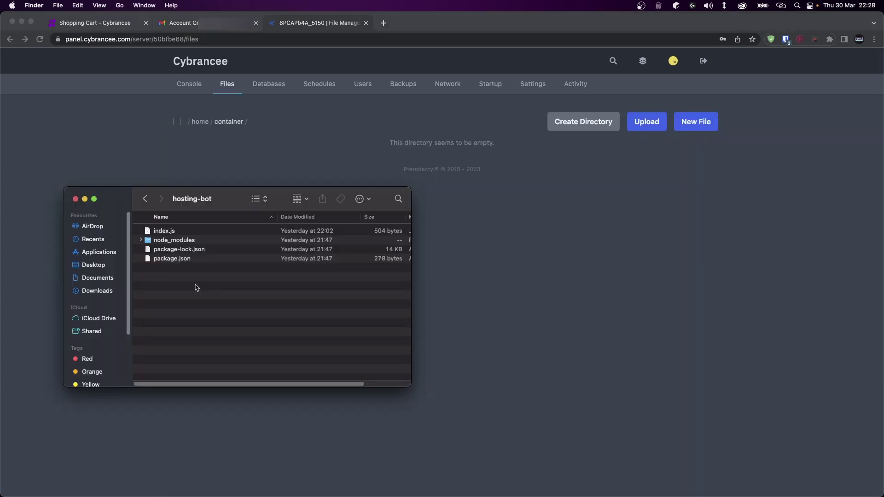
Drag index.js, package-lock.json and package.json from Finder into the /home/container Files page
left_click(179, 231)
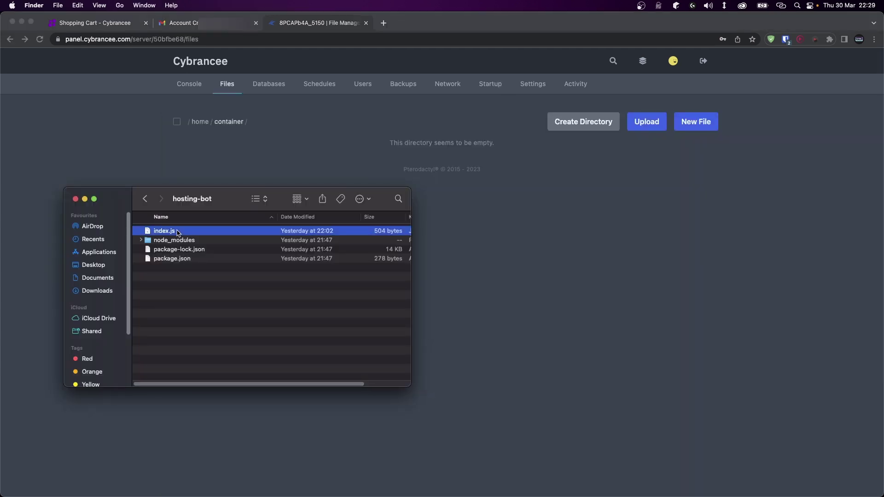
left_click(186, 249, "super")
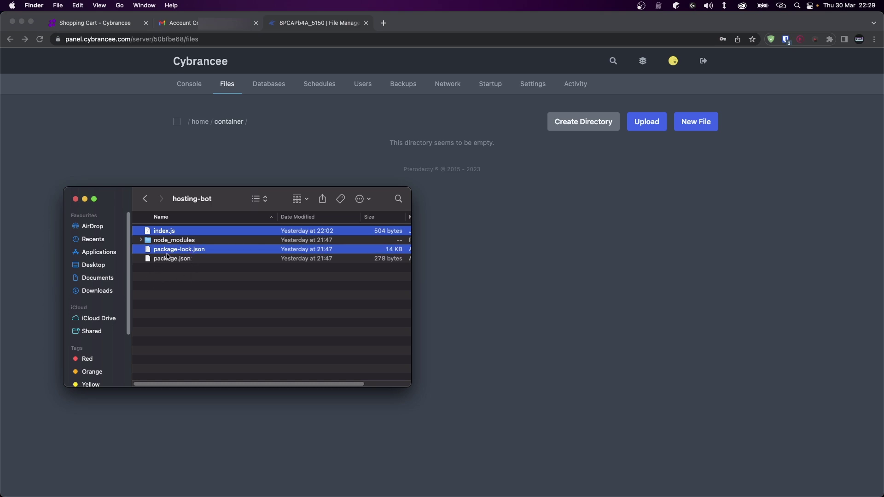
left_click(175, 260, "super")
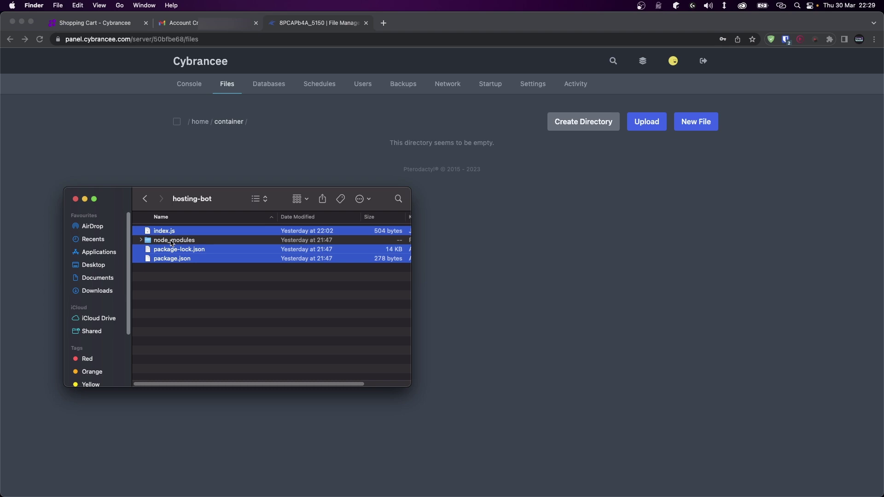
left_click_drag(202, 252, 741, 259)
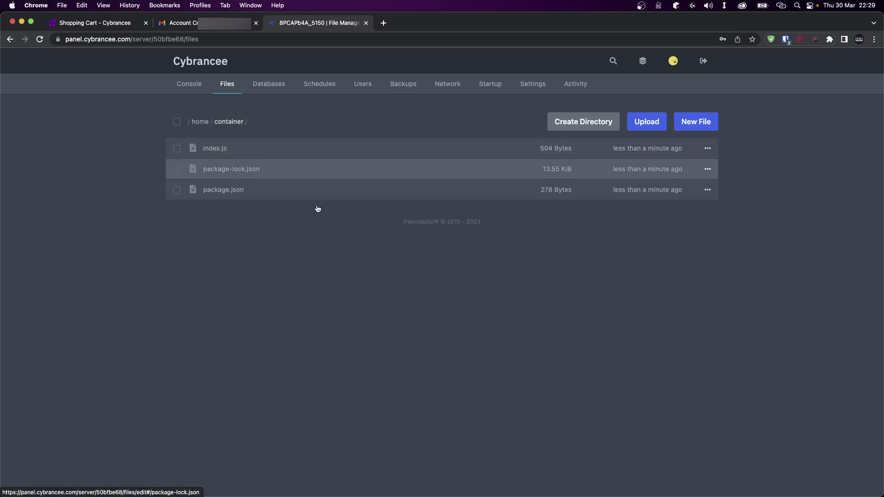
Try a src/ prefix in the BOT JS FILE setting, then revert it to index.js
left_click(499, 87)
scroll(453, 168, "down", 5)
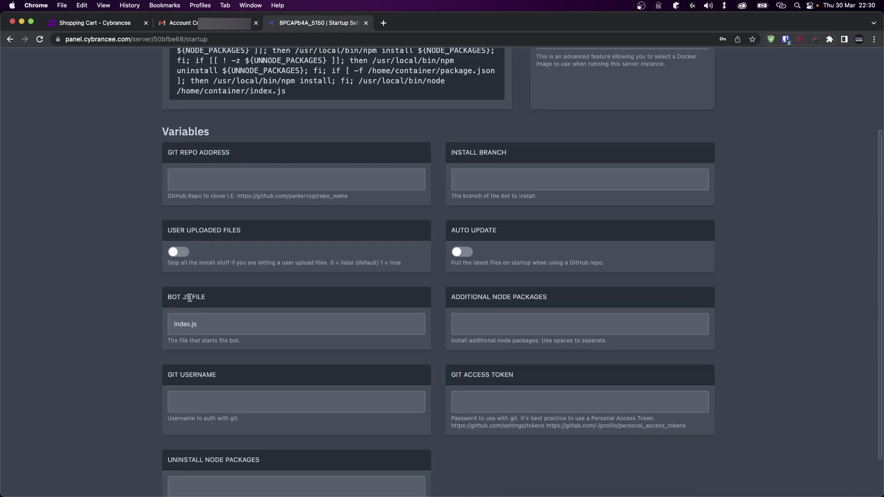
left_click_drag(166, 298, 199, 322)
left_click(208, 327)
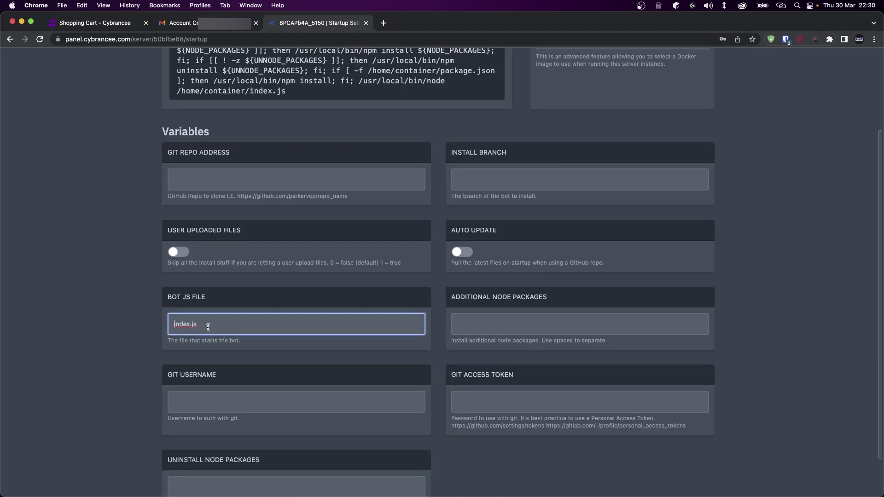
type("src.")
key("BackSpace")
type("/")
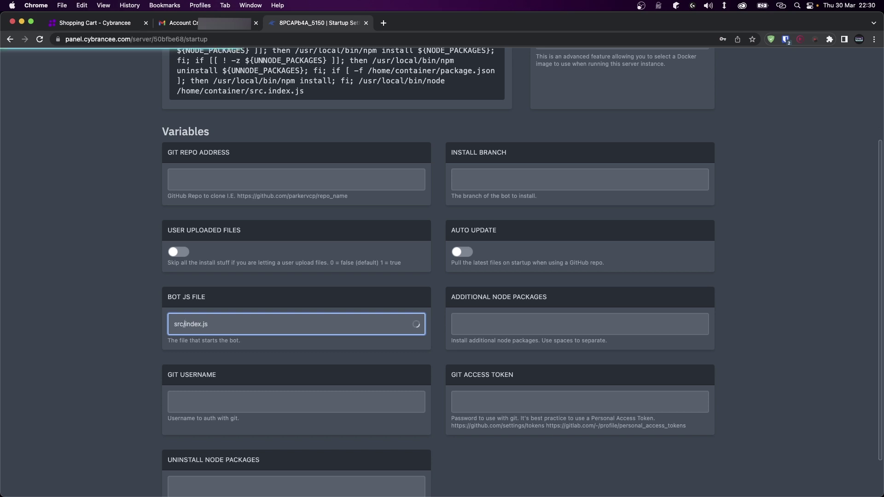
key("BackSpace")
key("BackSpace")
key("BackSpace")
key("BackSpace")
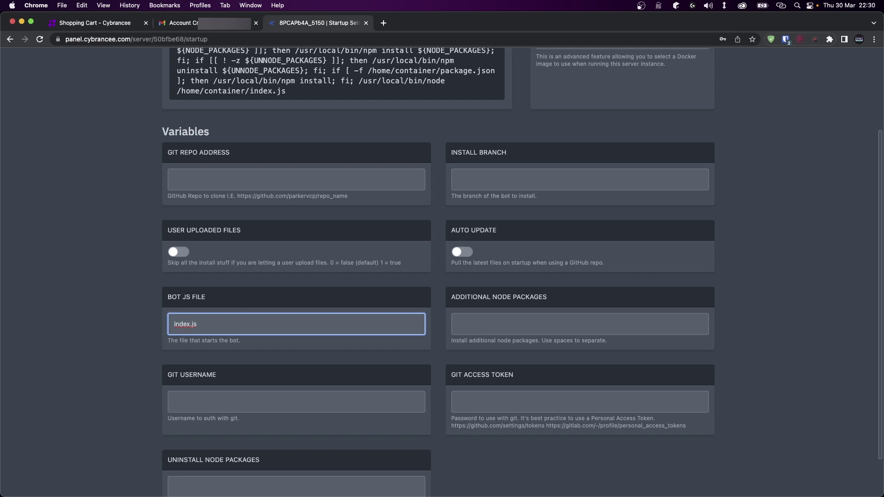
scroll(115, 322, "up", 3)
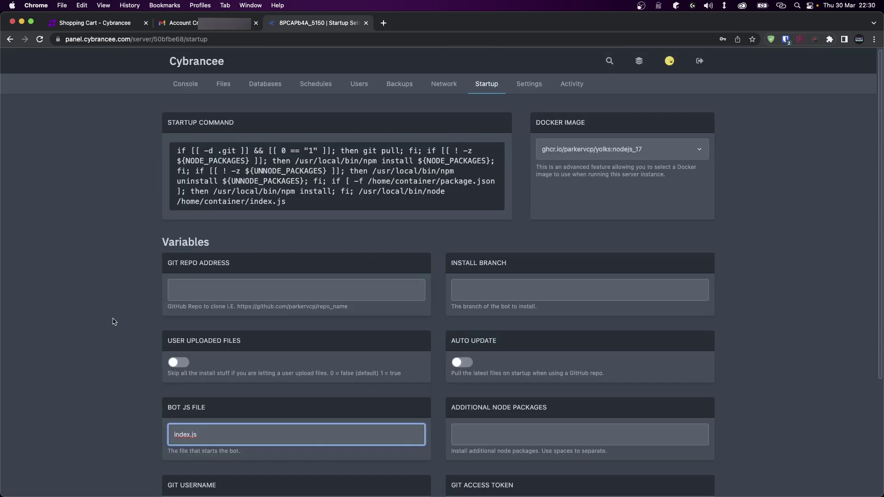
Start the server from the Console and check the 33 installed packages and the 'Logged in as' line
left_click(200, 89)
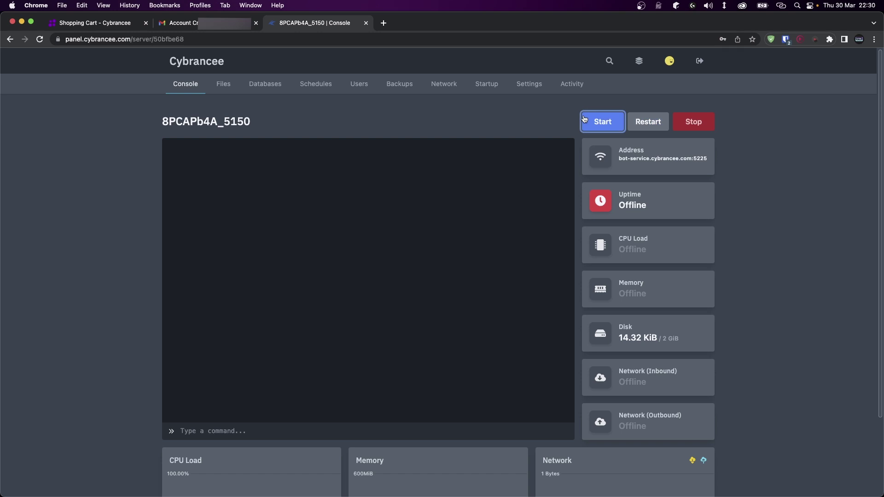
left_click(584, 119)
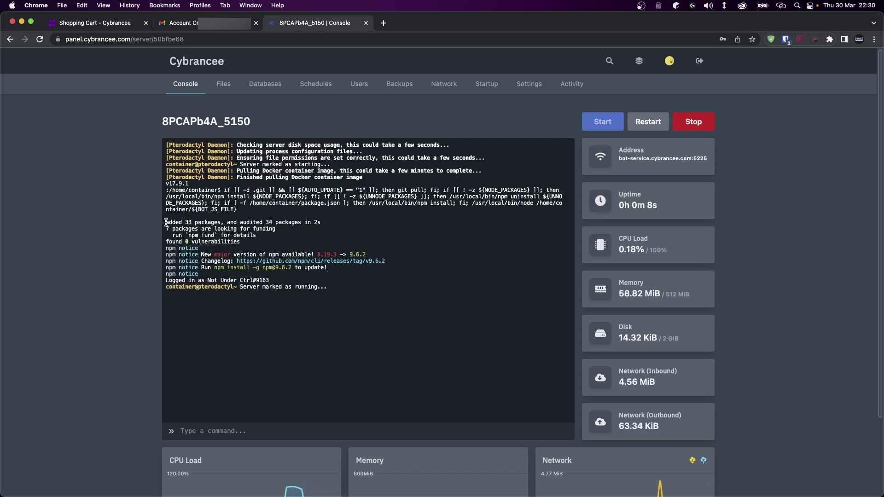
left_click_drag(166, 223, 252, 238)
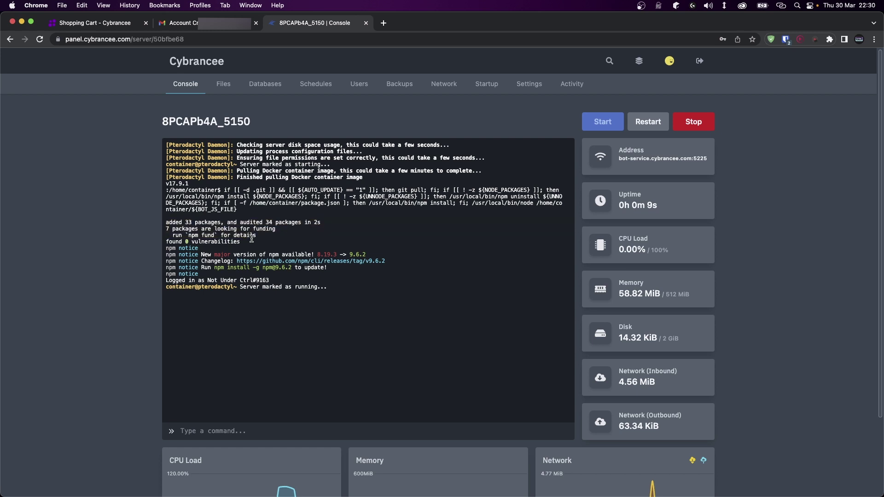
left_click_drag(166, 280, 270, 281)
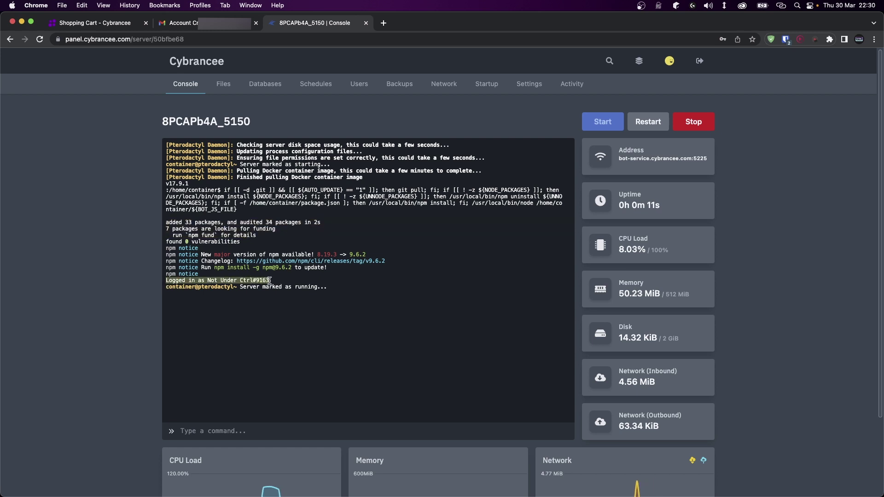
left_click(302, 280)
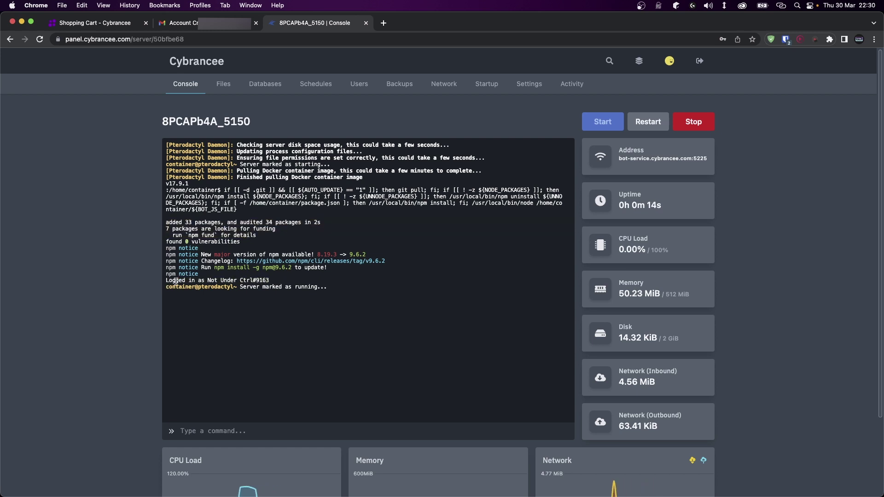
left_click_drag(166, 280, 277, 280)
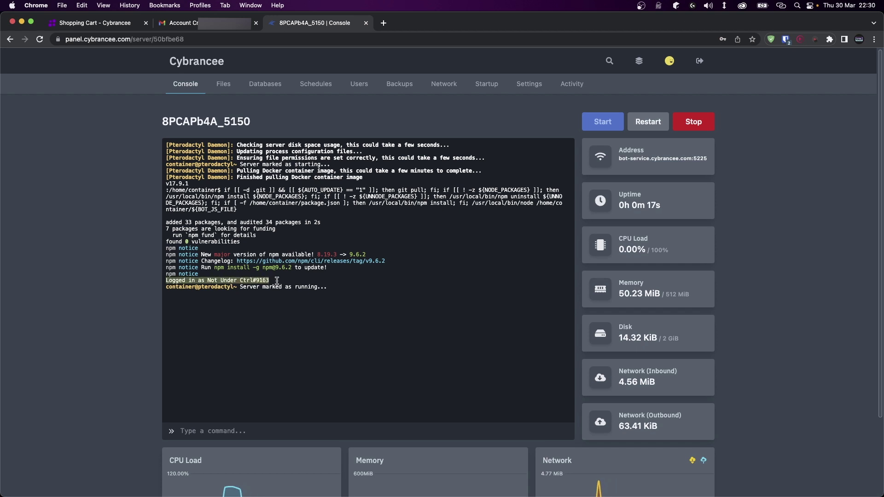
Check the bot's online status in Discord, then send 'hello' in #bot-testing
left_click(536, 481)
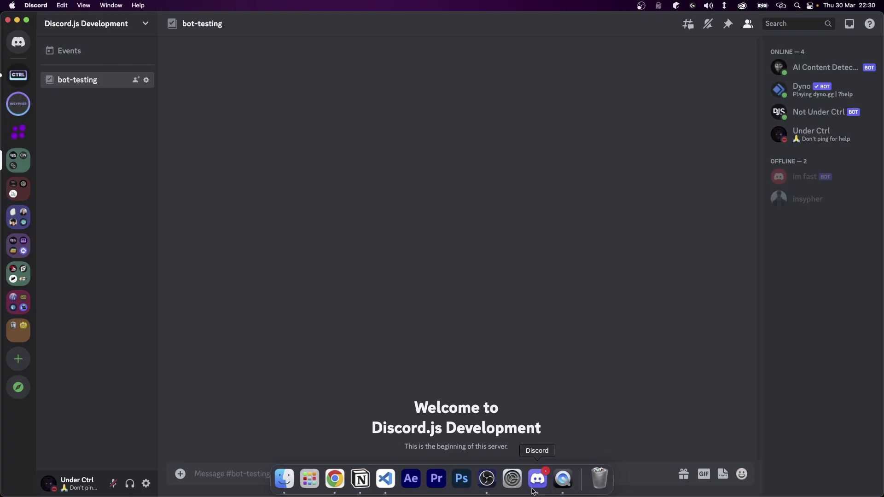
left_click(803, 113)
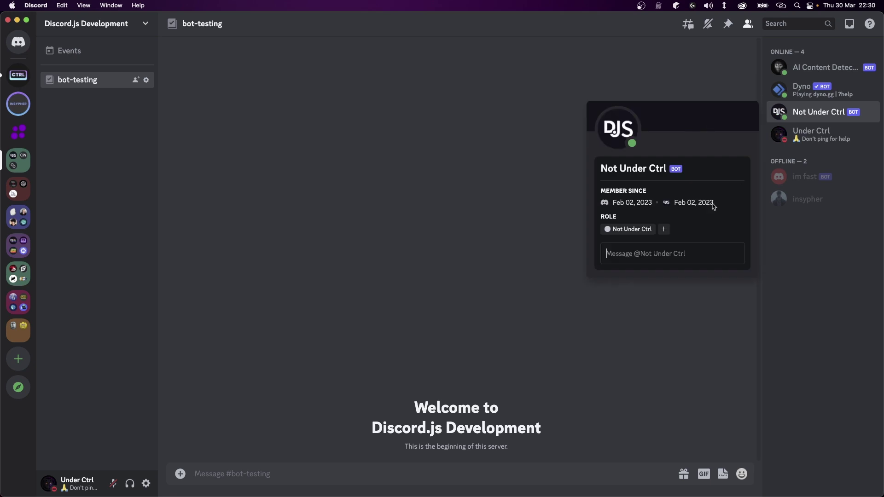
left_click(407, 257)
type("hello")
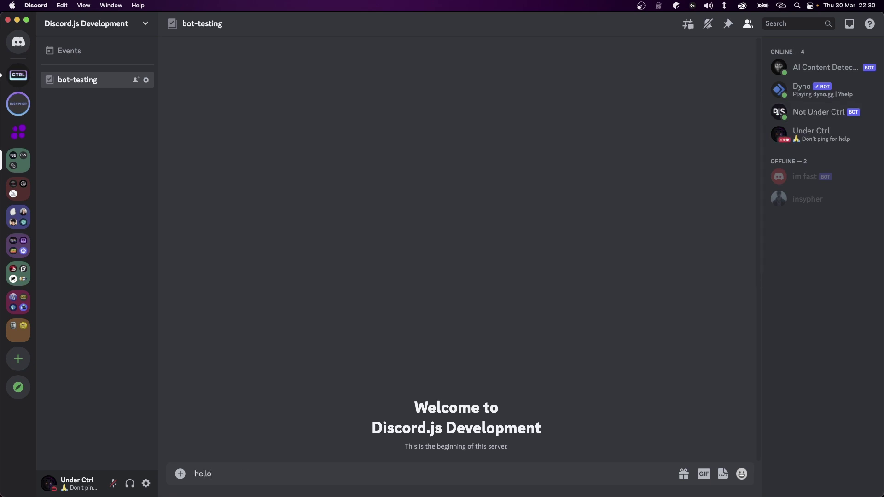
key("Return")
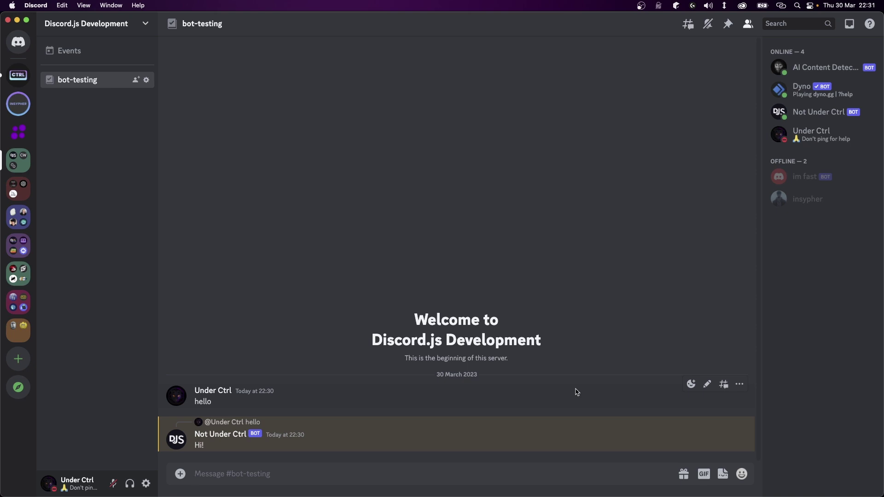
Jump to the Under Ctrl server's #rules channel with the Super+Alt+Up shortcut
key("super+alt+Up")
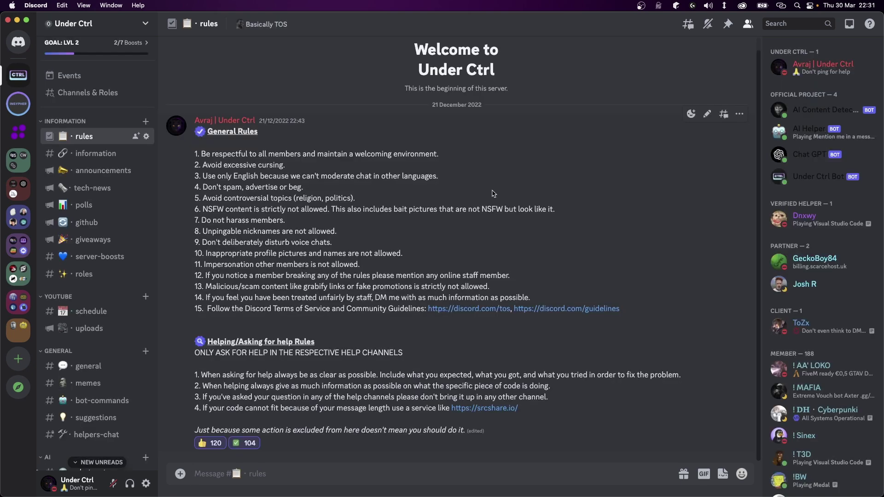